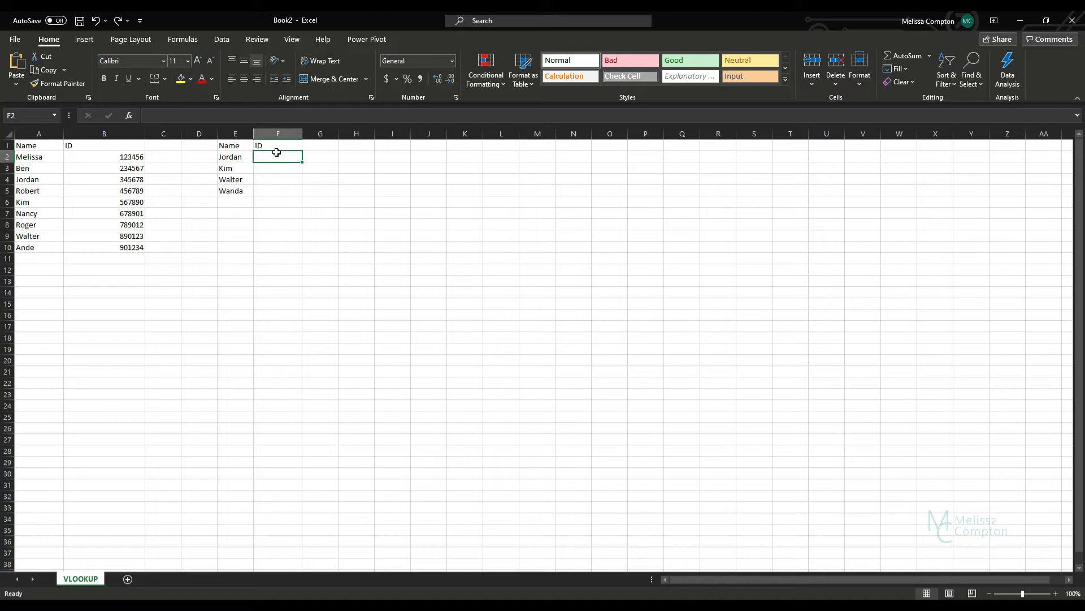
- Insert the VLOOKUP function into cell F2, finding it by searching for "VLOOKUP"
left_click(234, 158)
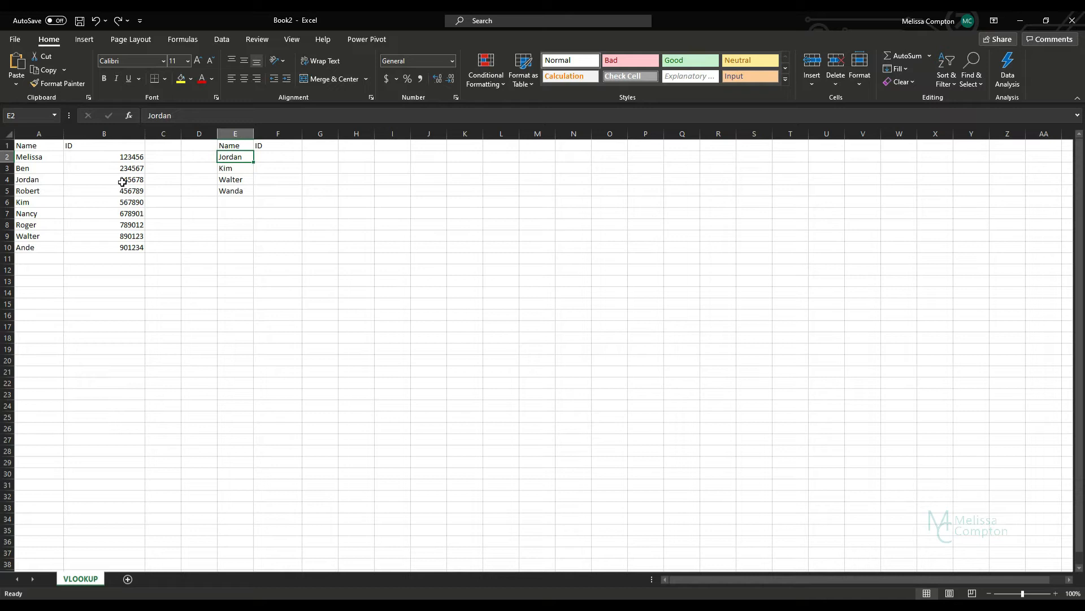
left_click(275, 158)
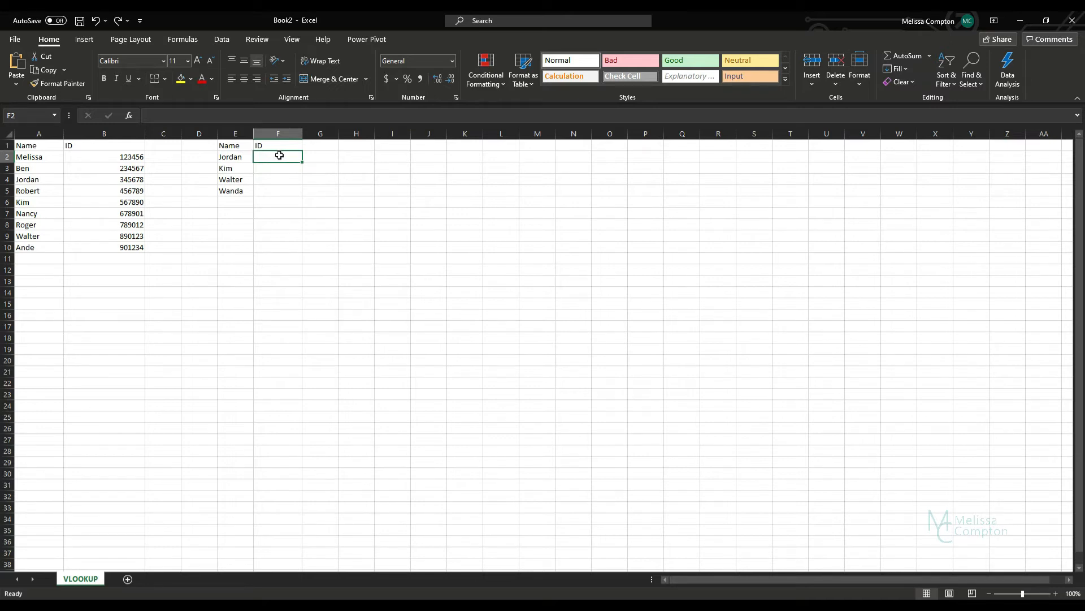
left_click(129, 117)
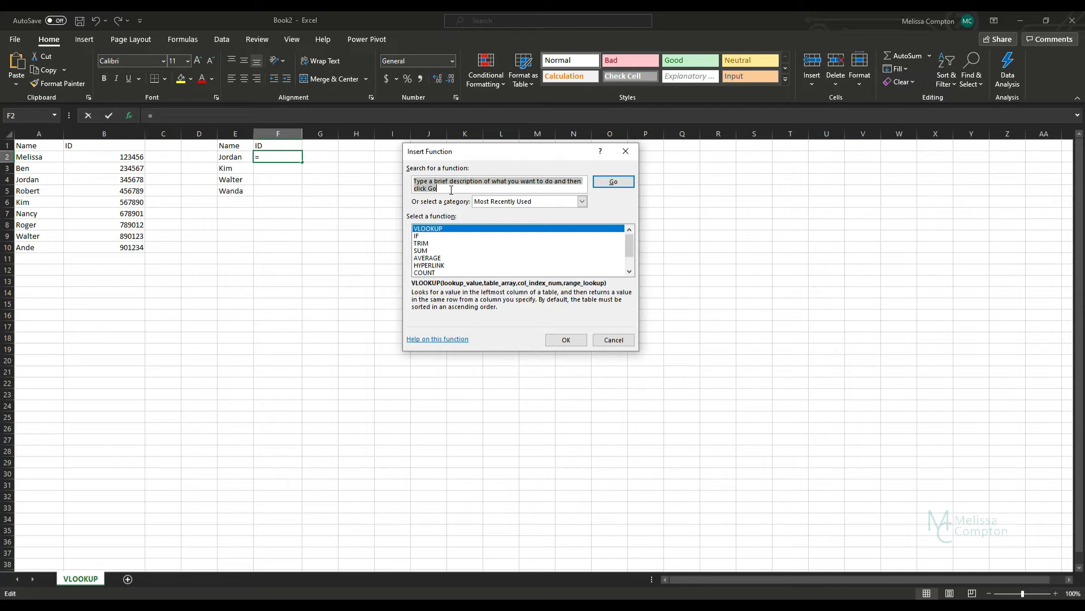
type("VLOOKUP")
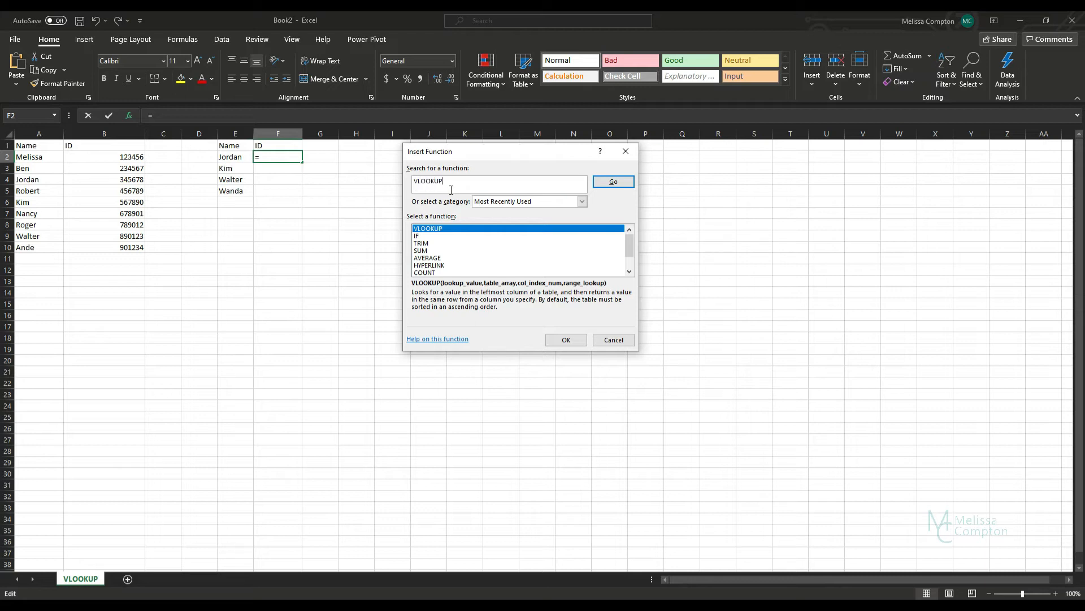
key("Caps_Lock")
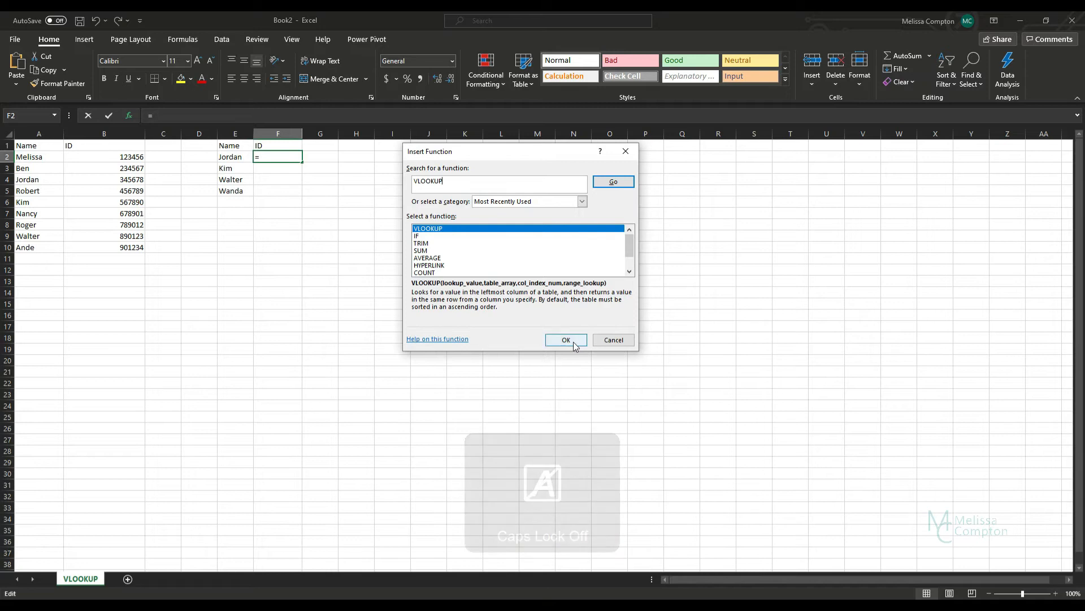
left_click(620, 181)
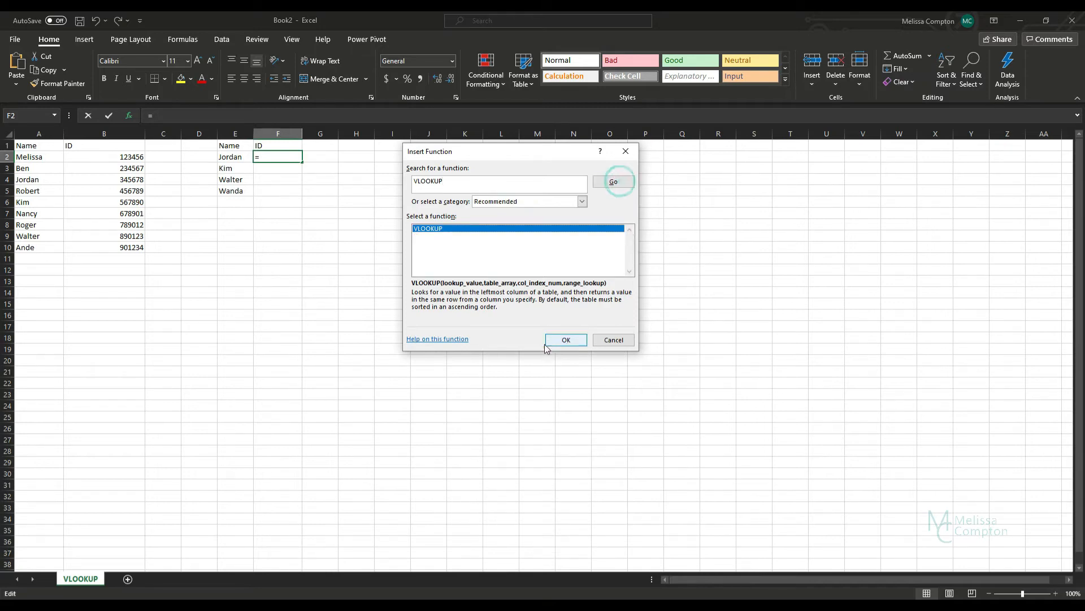
left_click(562, 339)
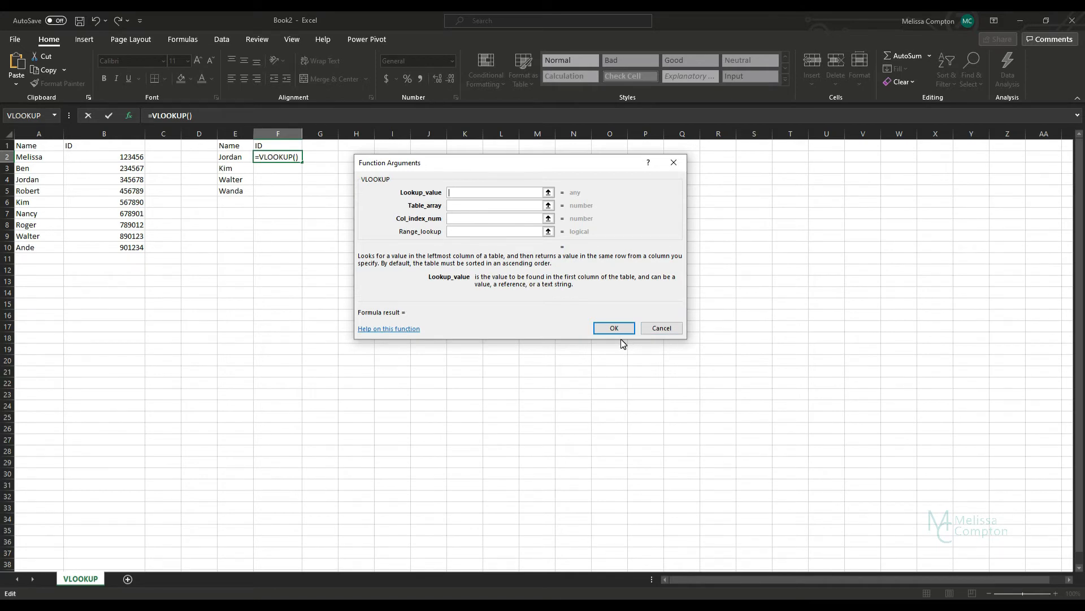
- Complete the VLOOKUP in F2 with lookup value E2, table array A2:B10, column index 2 and range lookup FALSE
left_click(227, 158)
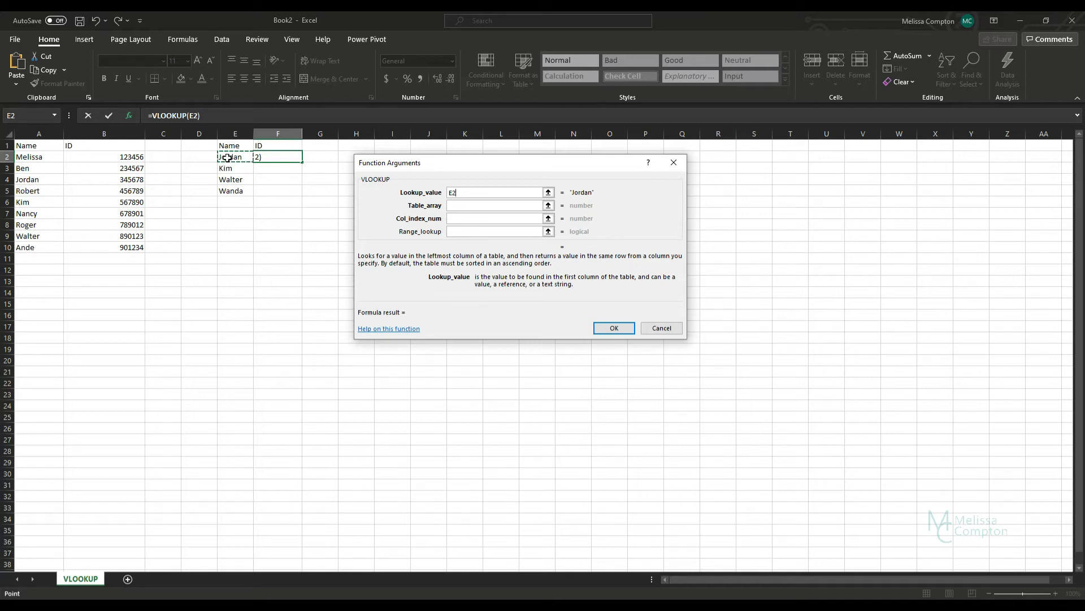
left_click(464, 205)
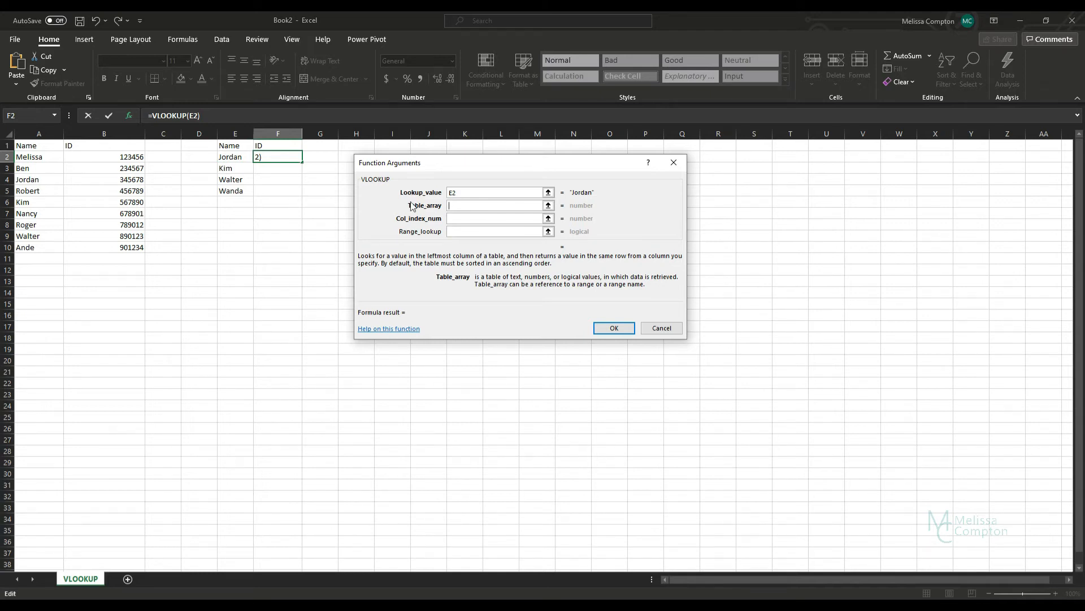
left_click_drag(27, 158, 107, 246)
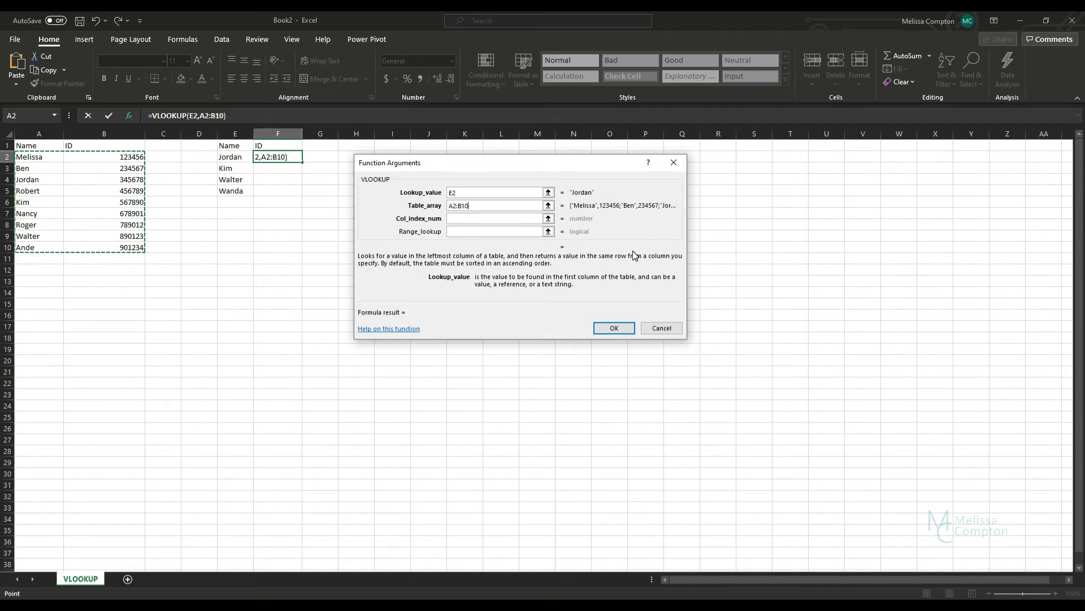
left_click(471, 219)
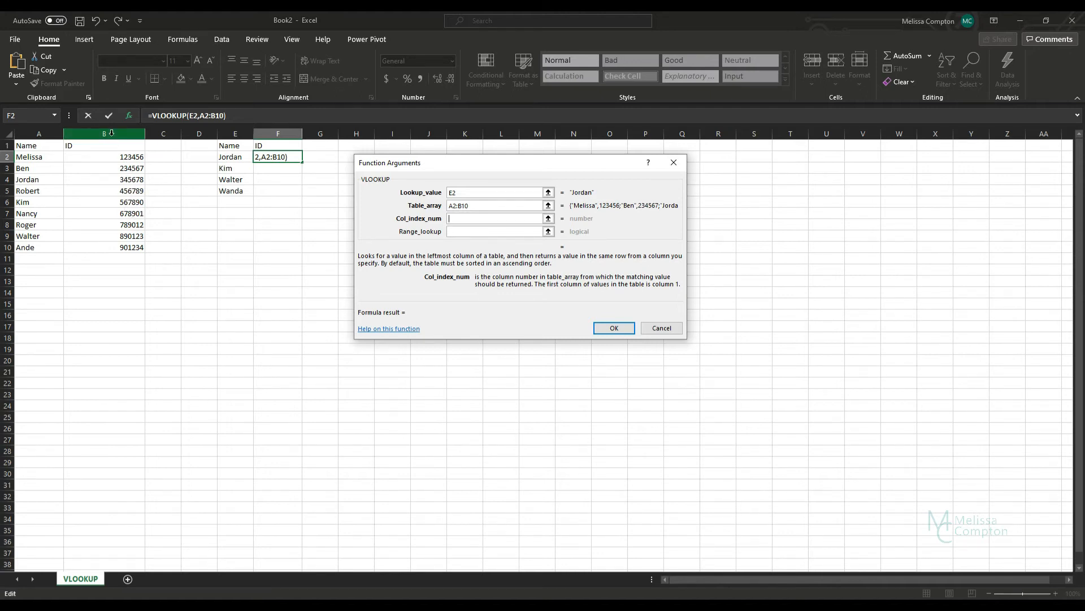
type("2")
left_click(454, 233)
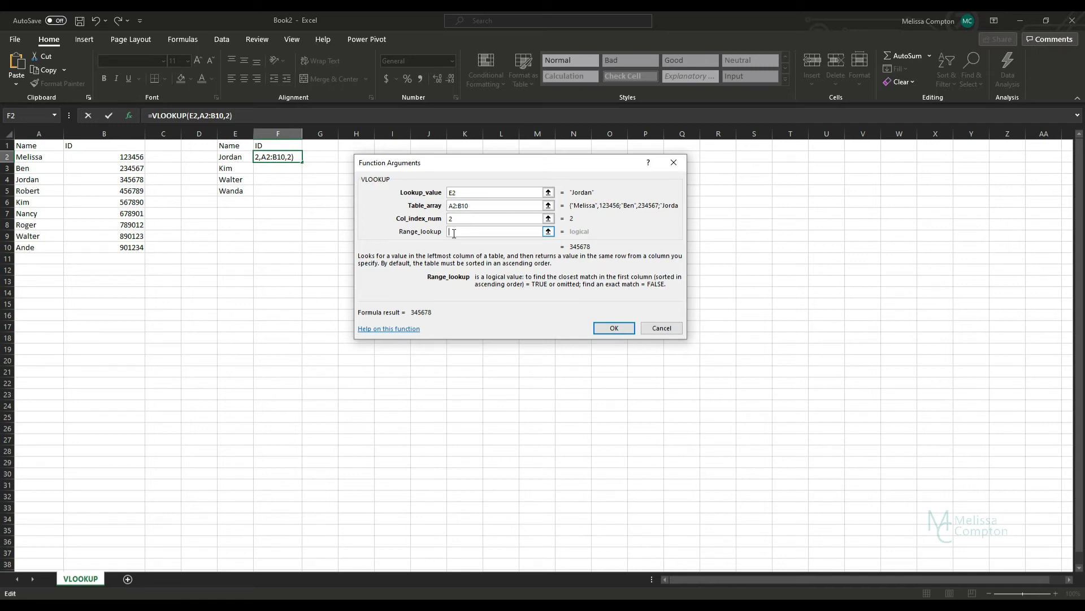
type("false")
left_click(616, 328)
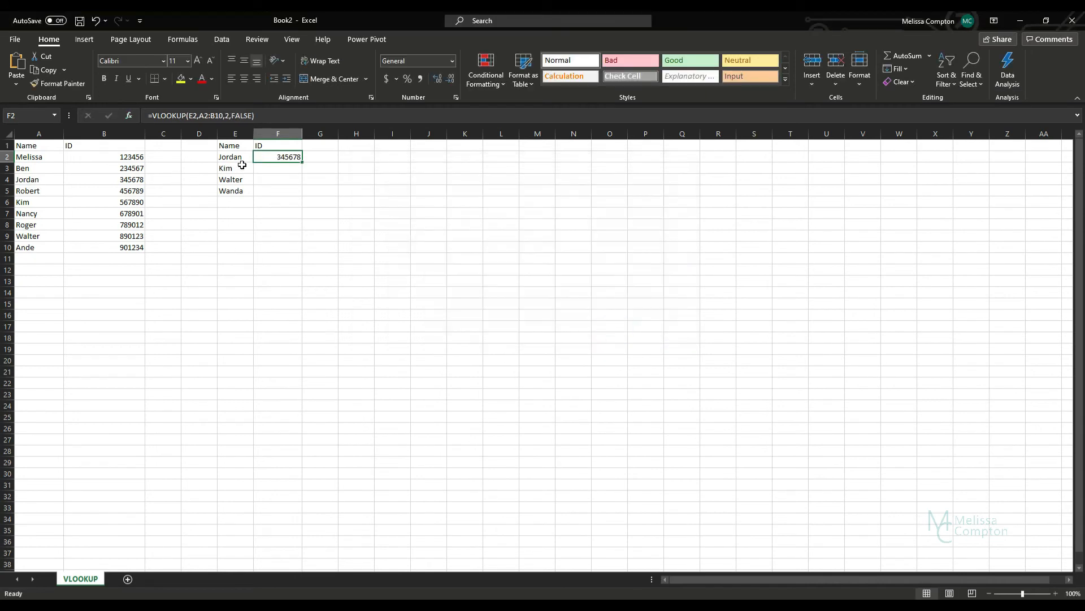
- Fill the F2 lookup formula down to F4 and compare the returned IDs with the source table in column B
left_click_drag(304, 162, 303, 170)
left_click_drag(302, 174, 303, 186)
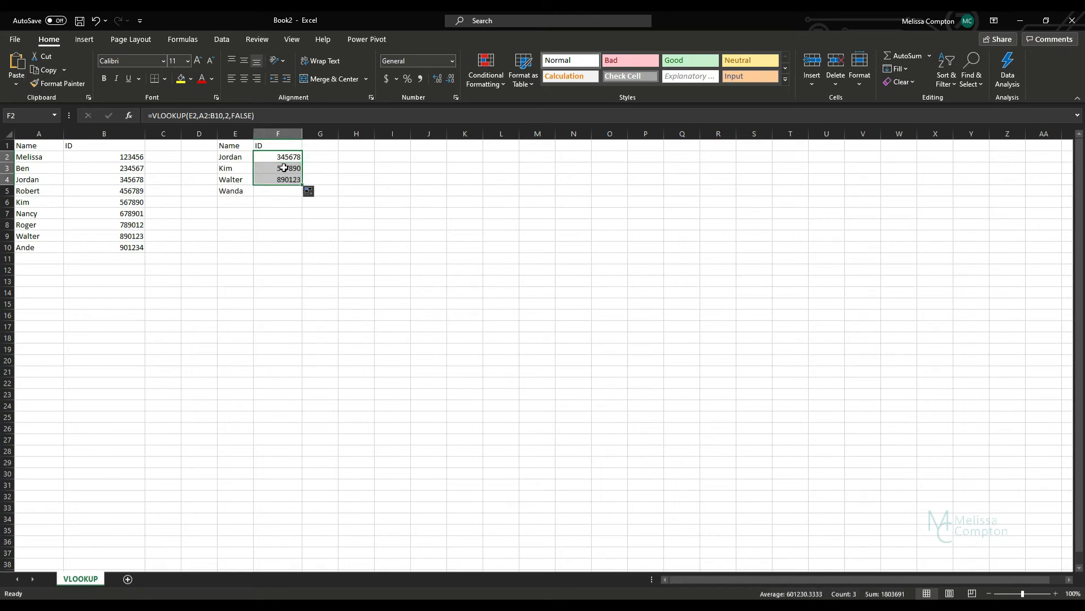
left_click(284, 168)
left_click(122, 202)
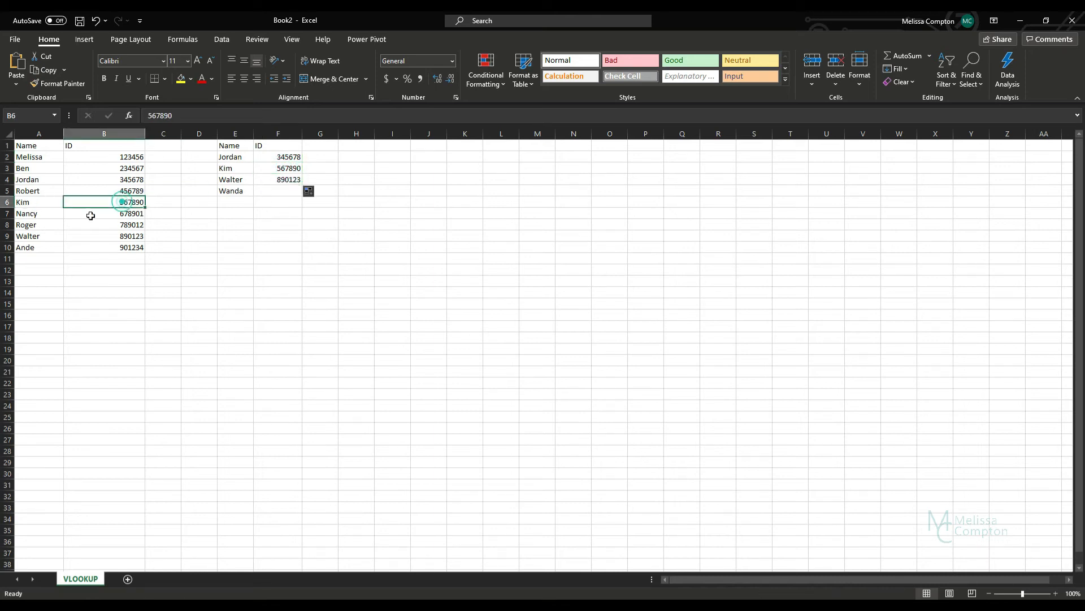
left_click(275, 179)
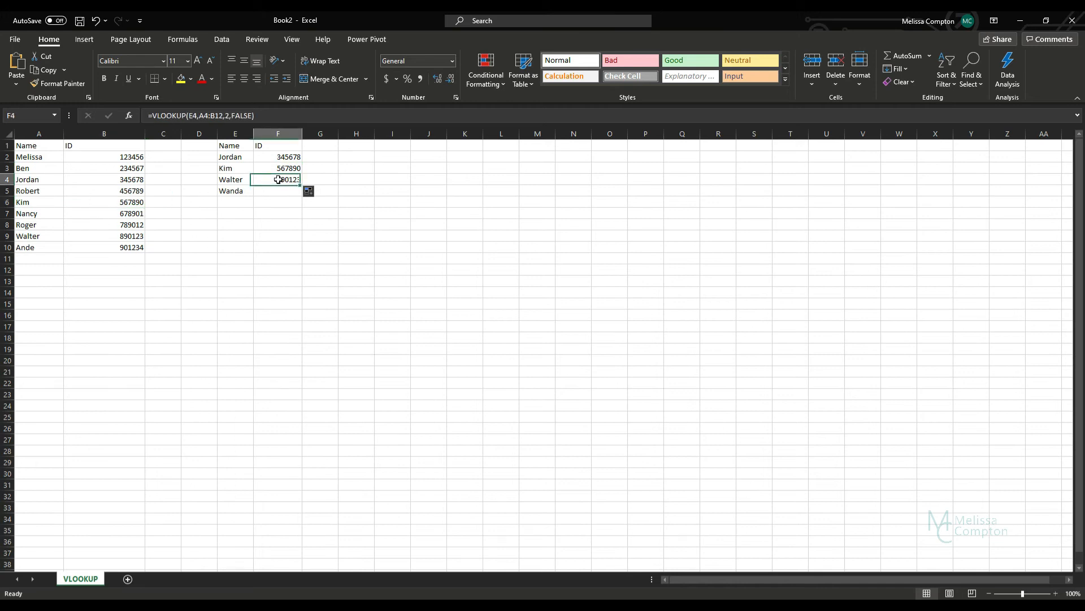
left_click(123, 236)
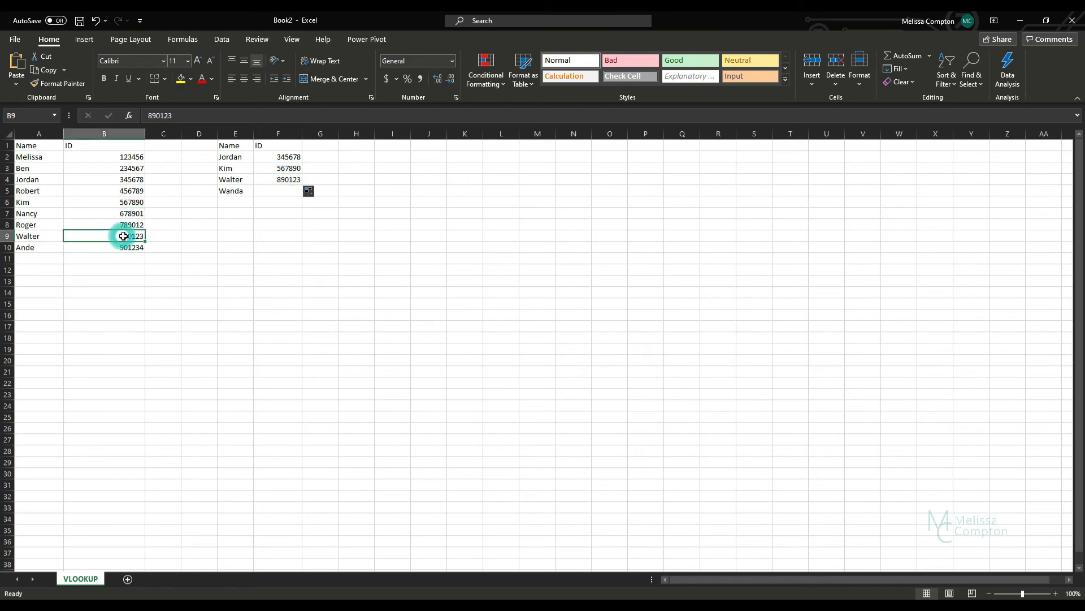
- Extend the lookup formula from F4 into F5 and inspect the formula in that cell
left_click(287, 179)
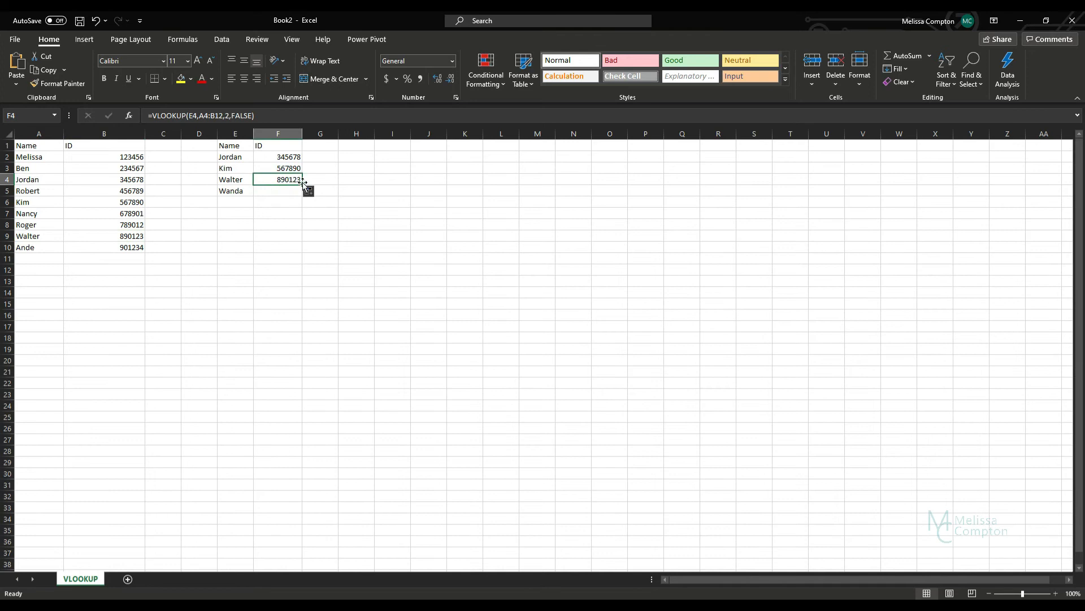
left_click_drag(301, 183, 304, 194)
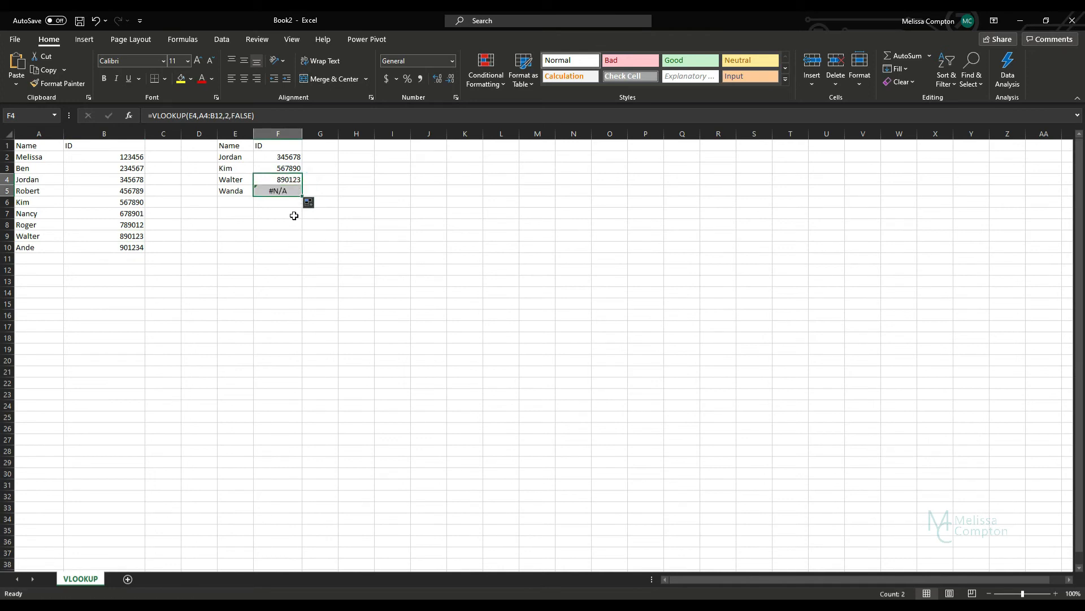
left_click(278, 192)
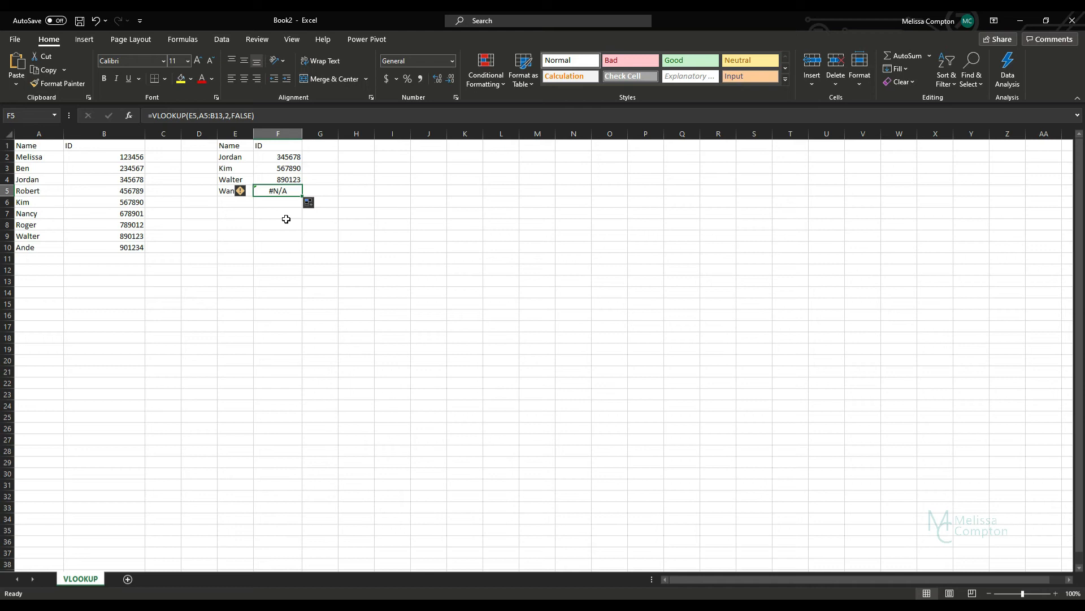
- Wrap the VLOOKUP formula in F2 in IFERROR so that it returns "NOT FOUND" on an error
left_click(285, 159)
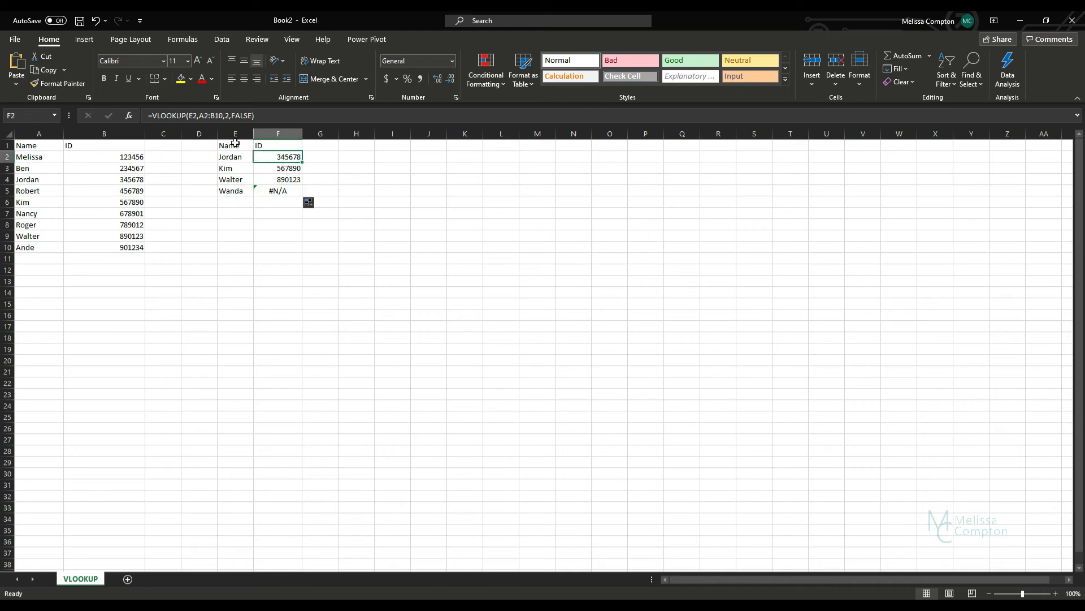
left_click(194, 119)
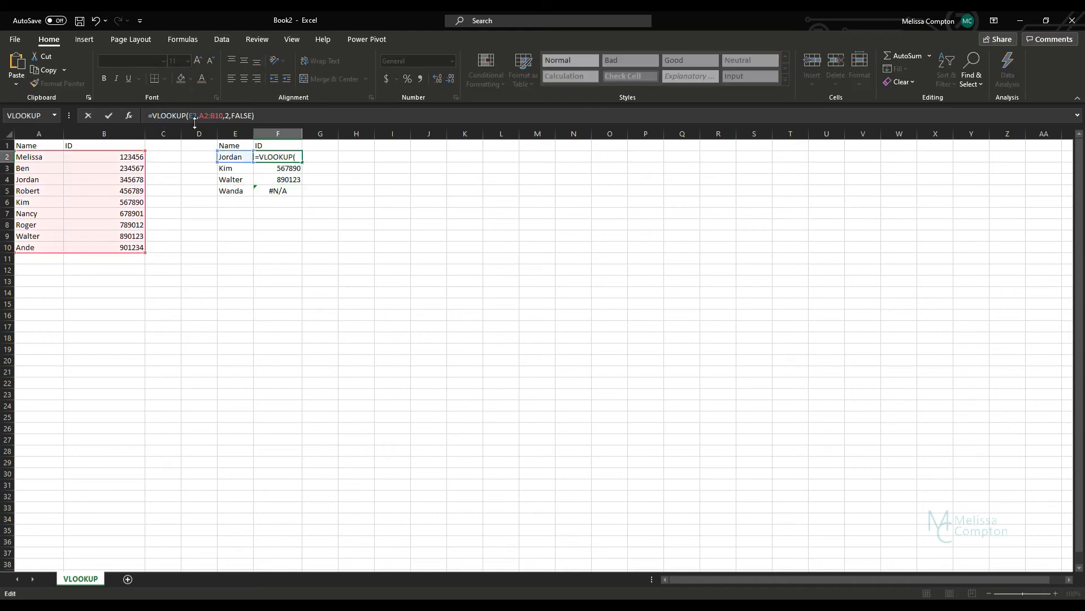
type("IFERROR")
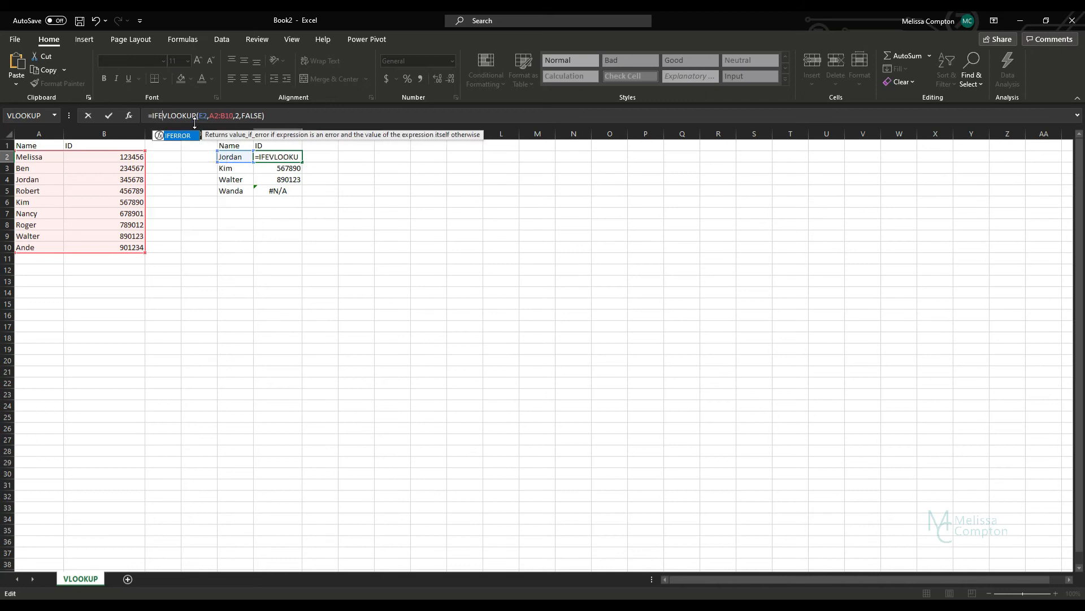
type("(")
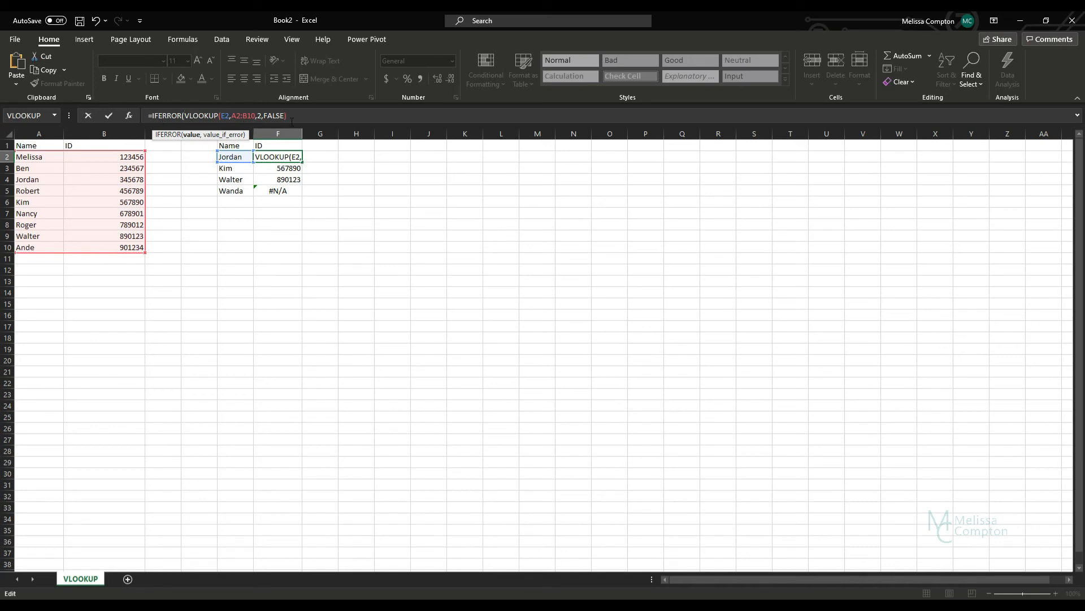
left_click(289, 115)
type(",\"NOT FOU")
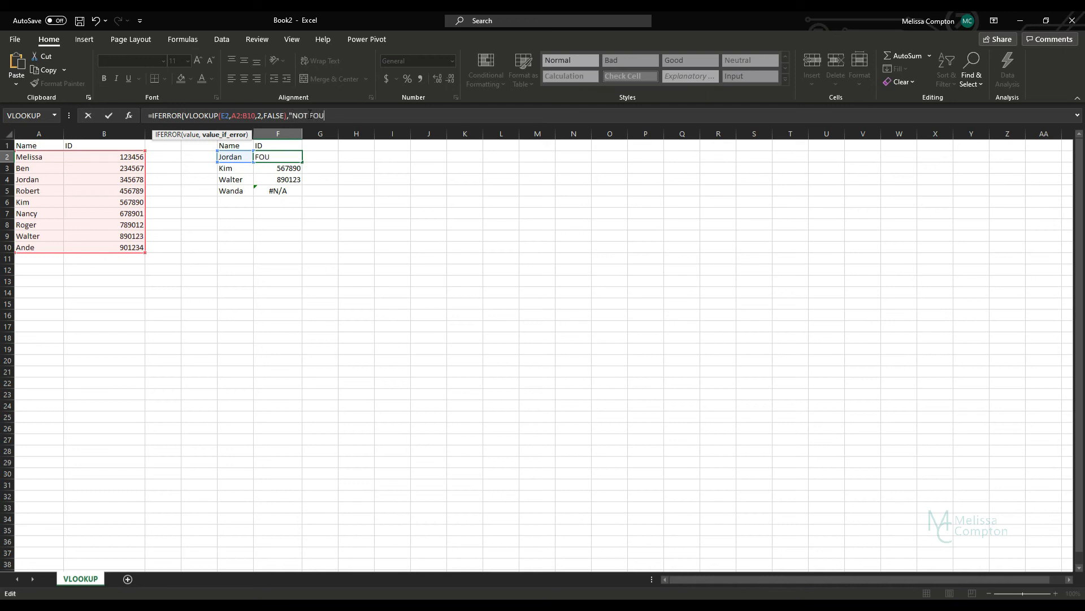
type("ND\")")
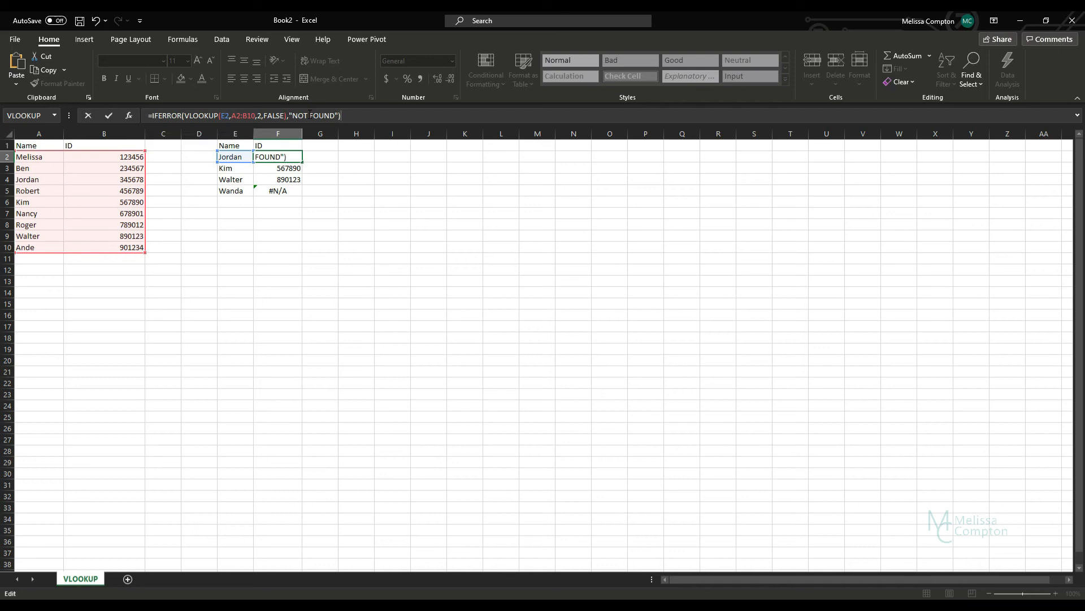
key("Return")
- Fill the IFERROR formula from F2 down to F5 and check the formulas in F2 and F5
left_click(292, 159)
left_click_drag(304, 163, 302, 198)
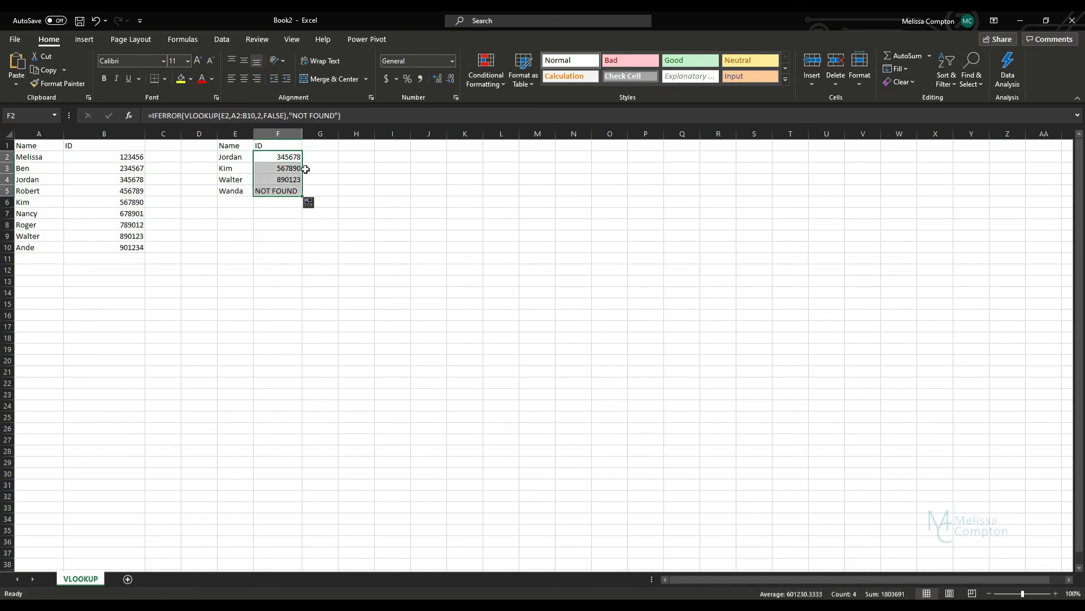
left_click(283, 157)
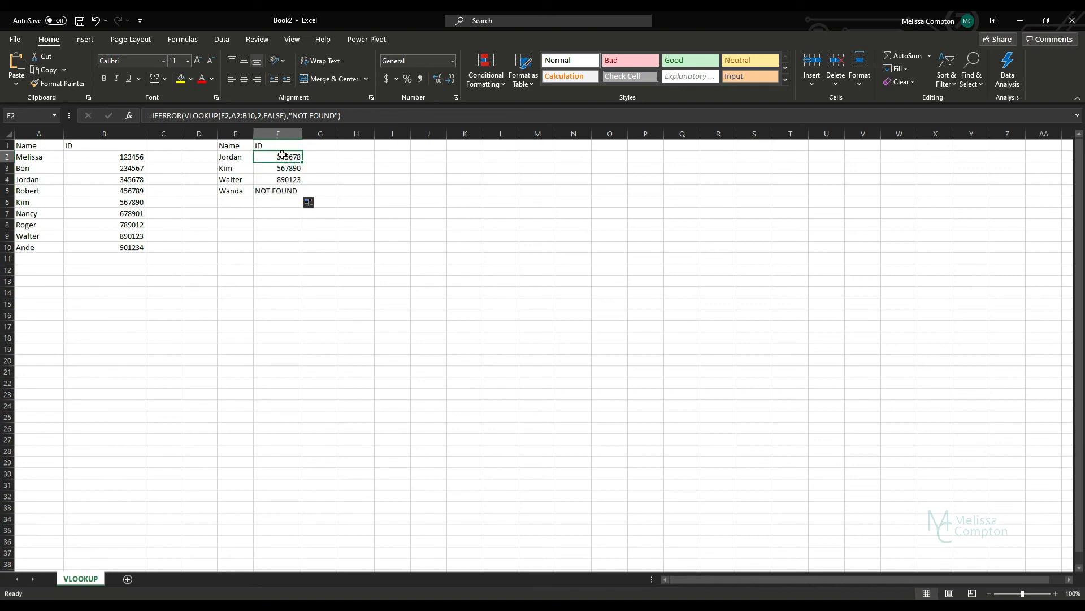
left_click(284, 191)
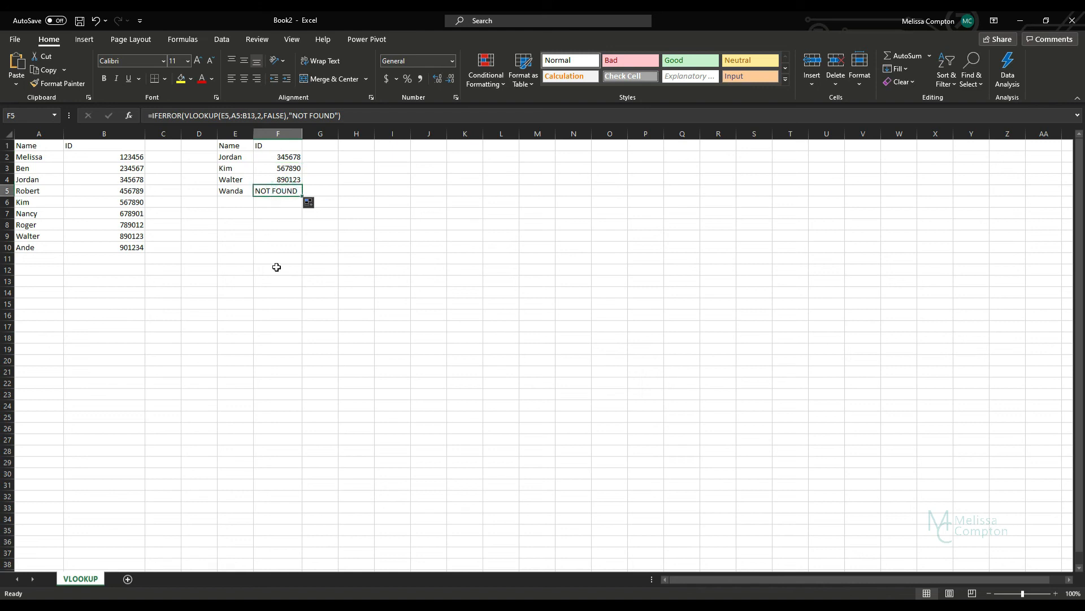